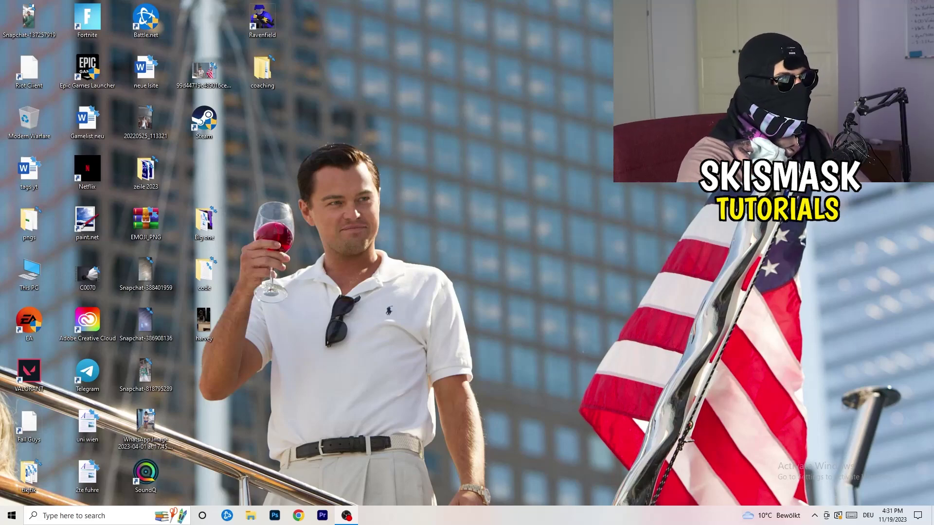
Launch NVIDIA Control Panel from the desktop's right-click menu.
{"action": "right_click", "coordinate": [501, 174]}
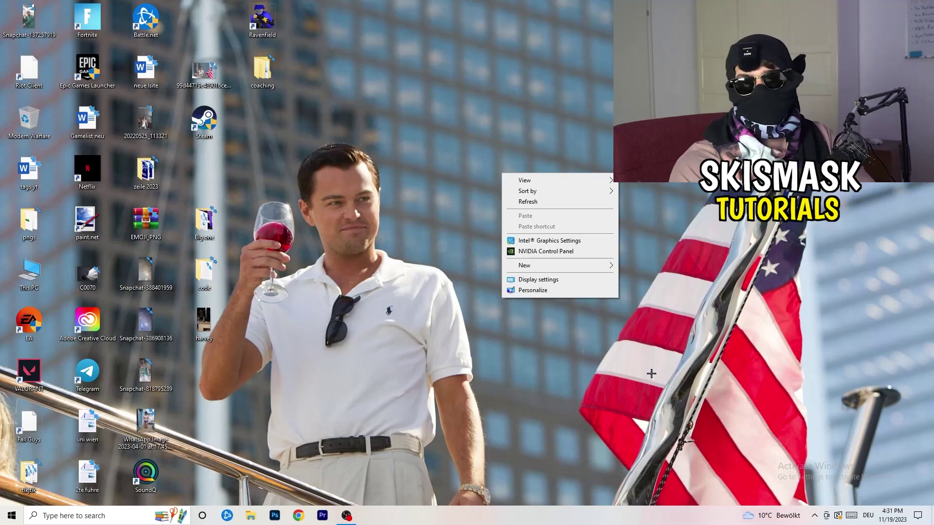
{"action": "left_click", "coordinate": [539, 251]}
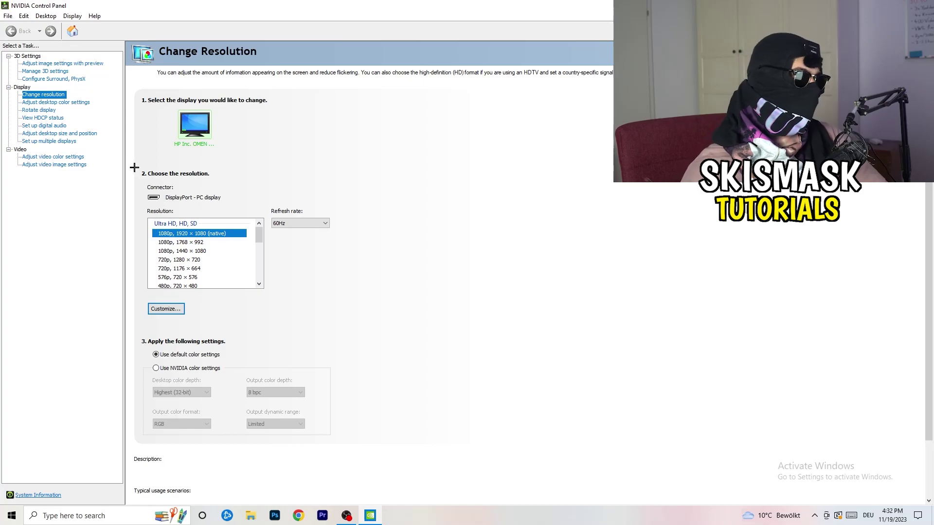
Start a new custom resolution and enter 1440 horizontal pixels and 1040 vertical lines.
{"action": "left_click", "coordinate": [175, 309]}
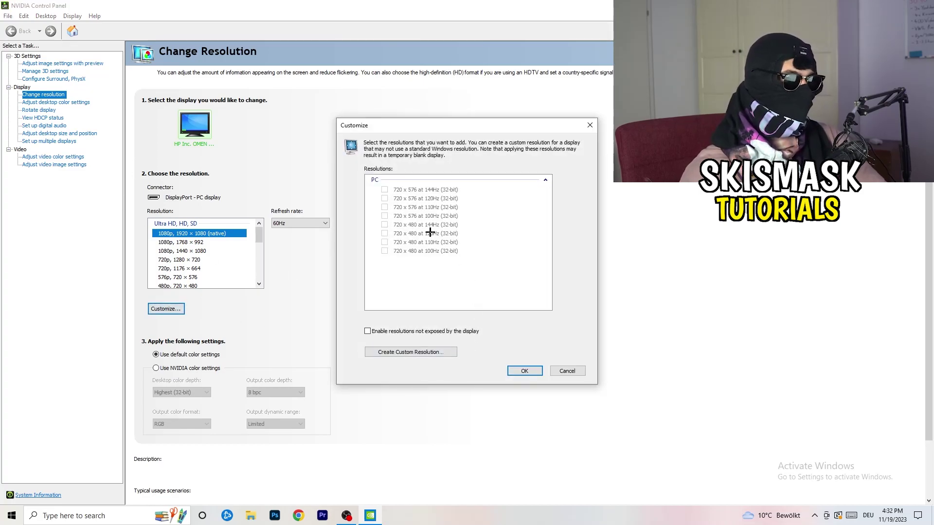
{"action": "left_click", "coordinate": [428, 351]}
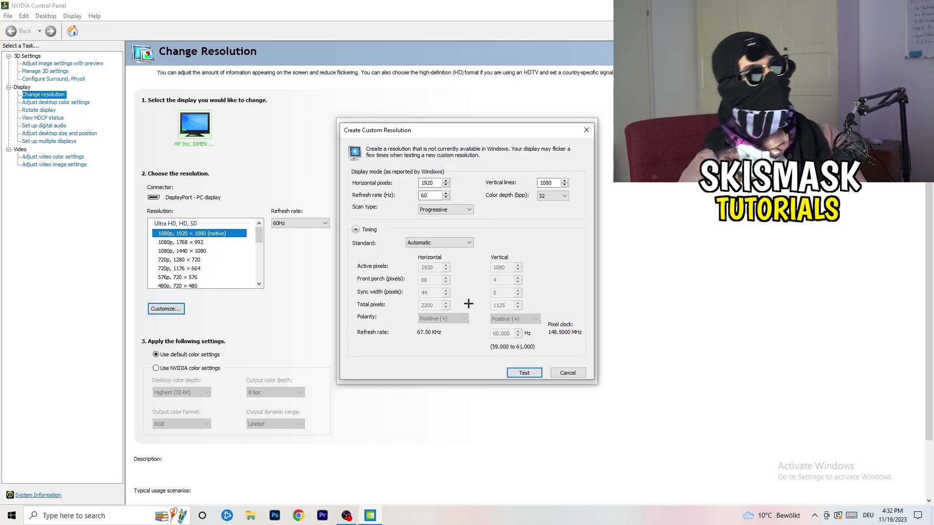
{"action": "left_click", "coordinate": [436, 184]}
{"action": "left_click_drag", "start_coordinate": [436, 185], "coordinate": [406, 181]}
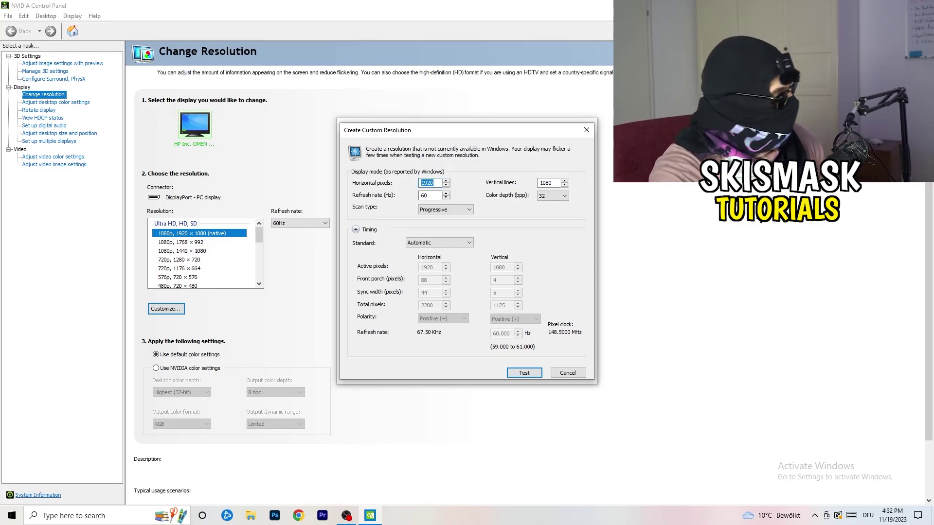
{"action": "type", "text": "1140"}
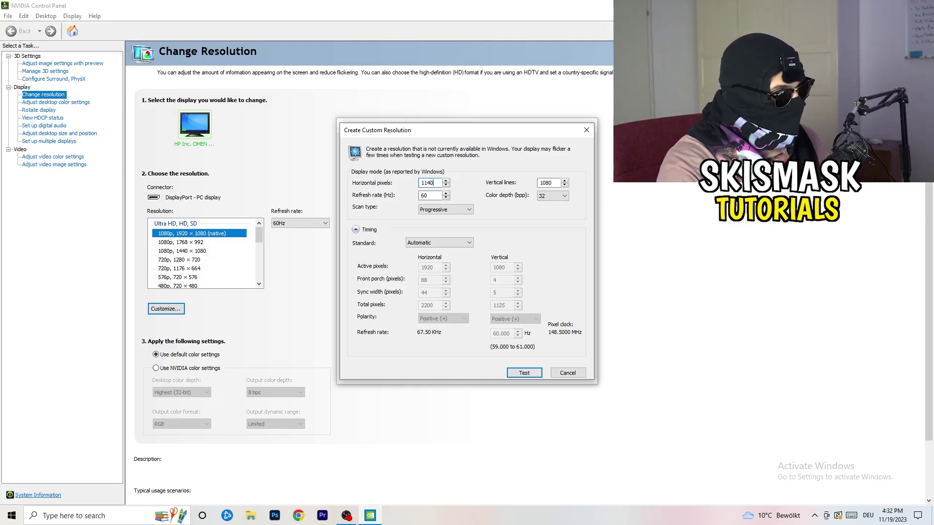
{"action": "key", "text": "BackSpace"}
{"action": "key", "text": "BackSpace"}
{"action": "key", "text": "BackSpace"}
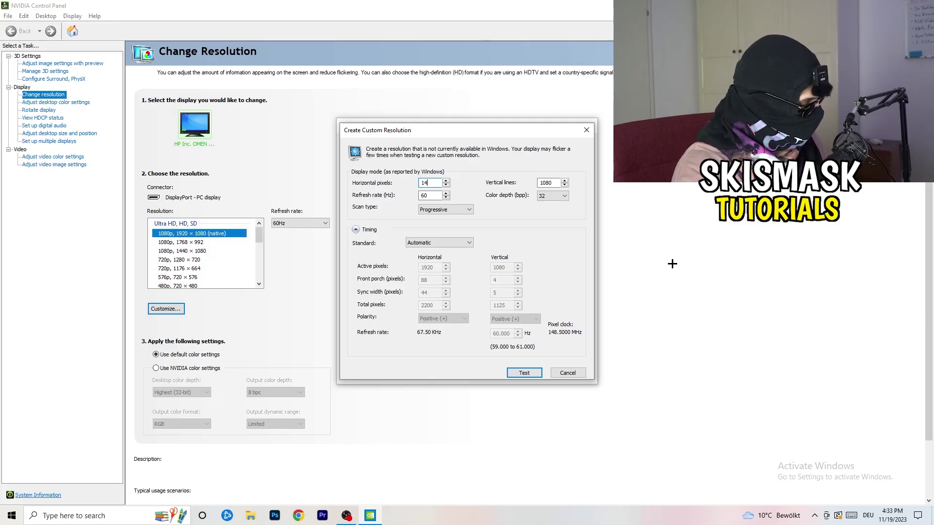
{"action": "type", "text": "440"}
{"action": "double_click", "coordinate": [546, 183]}
{"action": "type", "text": "10"}
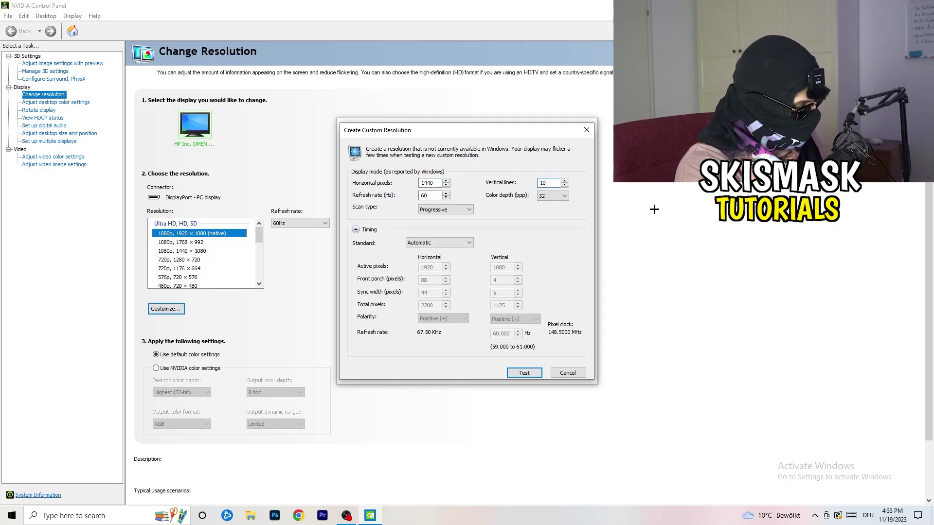
{"action": "type", "text": "40"}
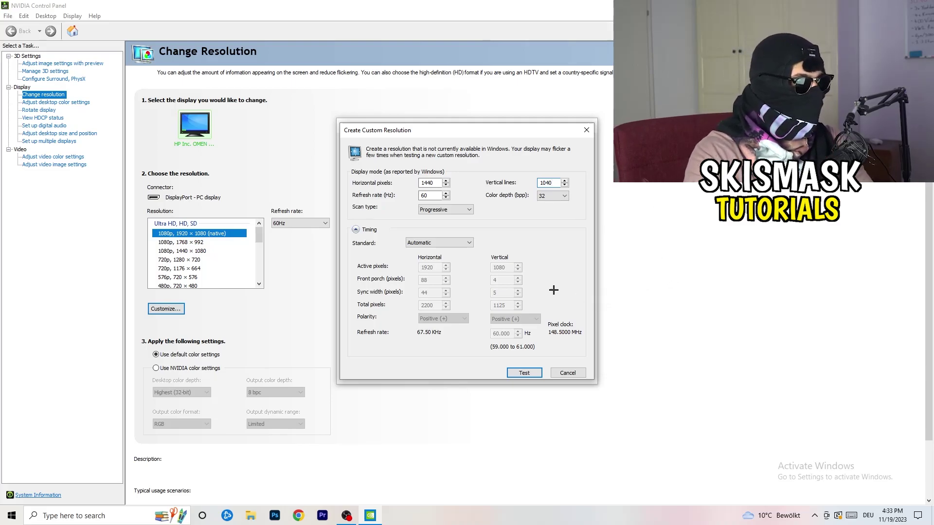
Keep Progressive scan, set the timing Standard to CVT reduced blank, and close both resolution windows.
{"action": "left_click", "coordinate": [443, 209]}
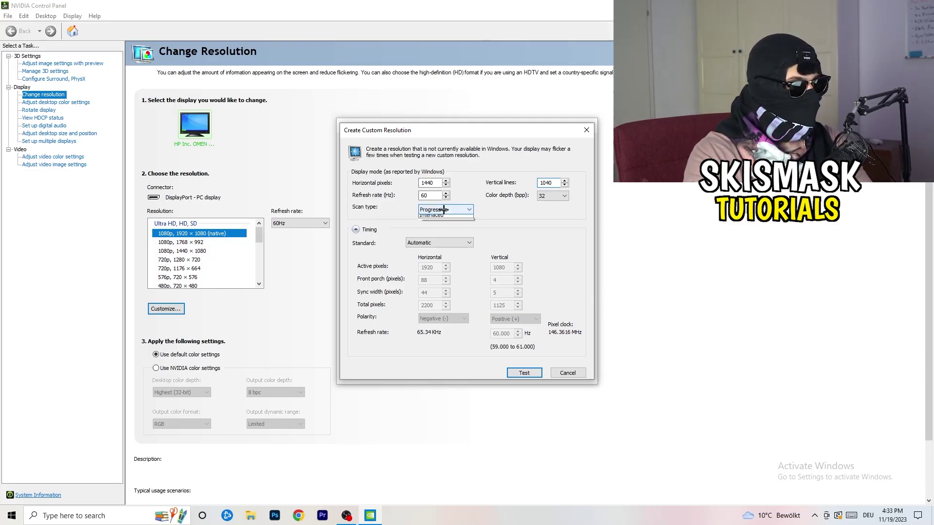
{"action": "left_click", "coordinate": [506, 209]}
{"action": "left_click", "coordinate": [450, 243]}
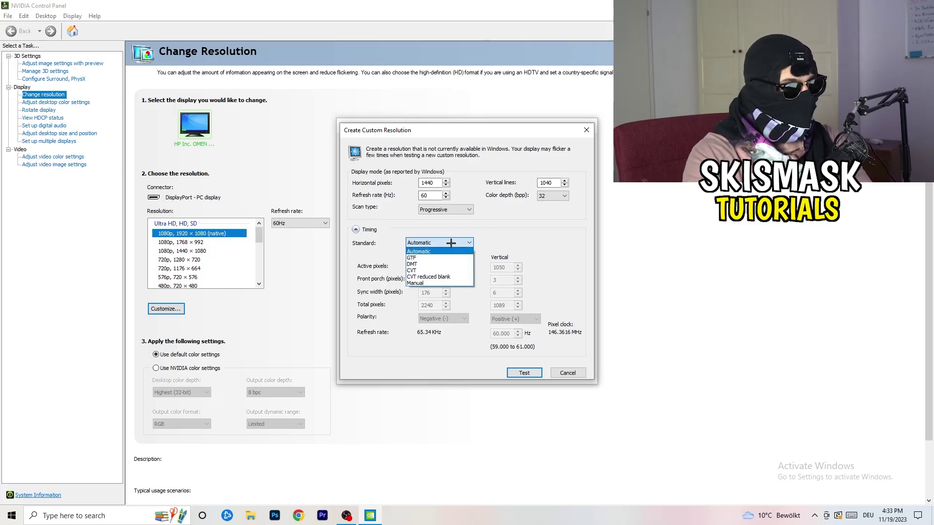
{"action": "left_click", "coordinate": [511, 248]}
{"action": "left_click", "coordinate": [462, 242]}
{"action": "left_click", "coordinate": [546, 242]}
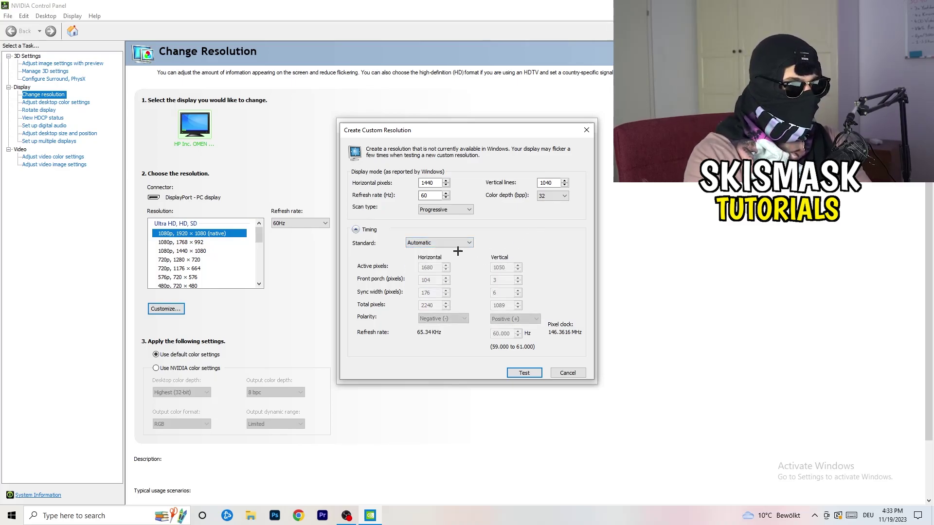
{"action": "left_click", "coordinate": [437, 243]}
{"action": "left_click", "coordinate": [440, 270]}
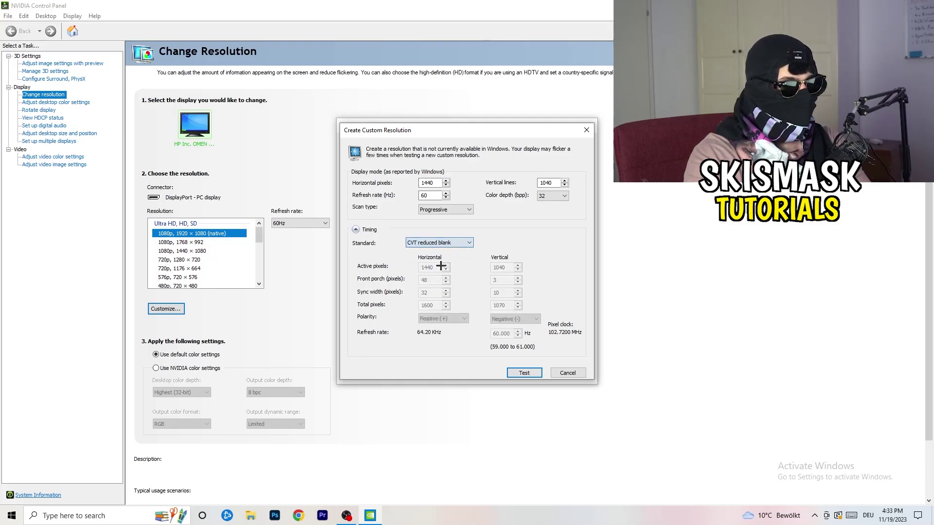
{"action": "left_click", "coordinate": [589, 128]}
{"action": "left_click", "coordinate": [590, 125]}
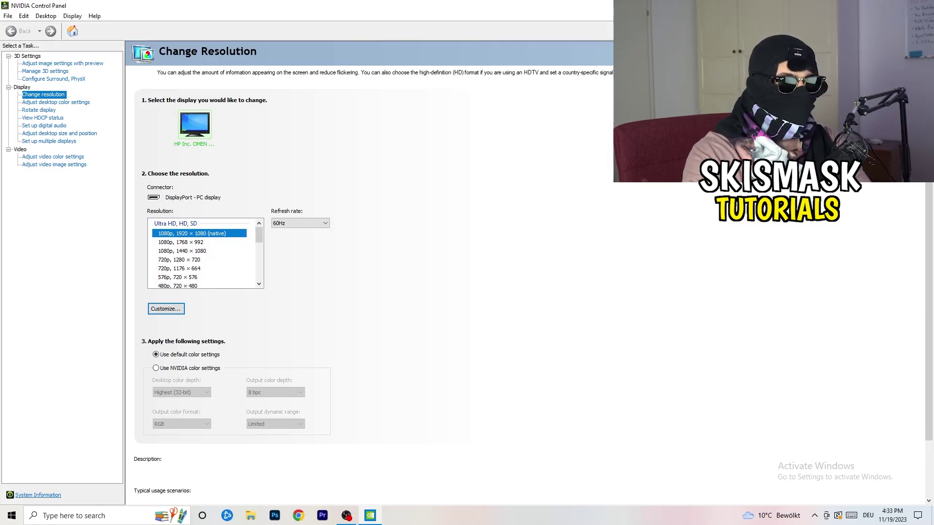
Close NVIDIA Control Panel with Alt+F4 and launch Windows Settings from the Start menu.
{"action": "key", "text": "alt+F4"}
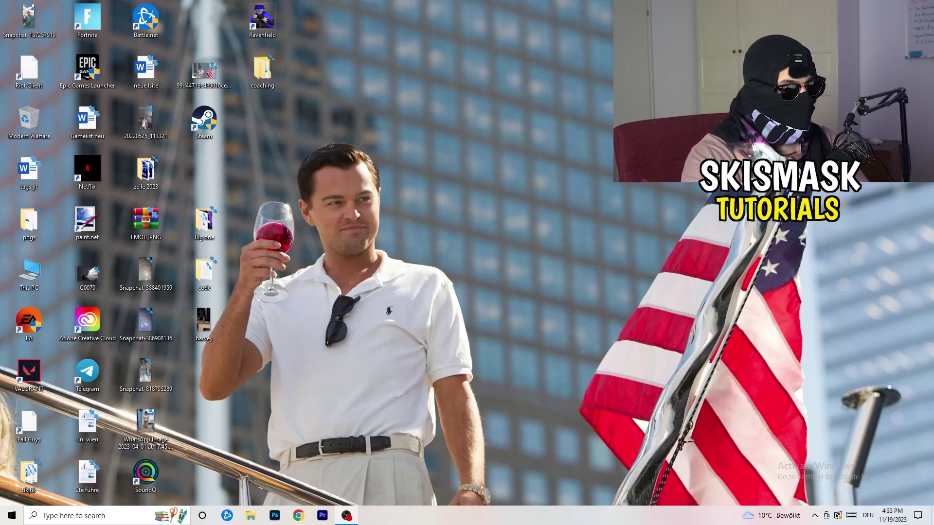
{"action": "left_click", "coordinate": [12, 516]}
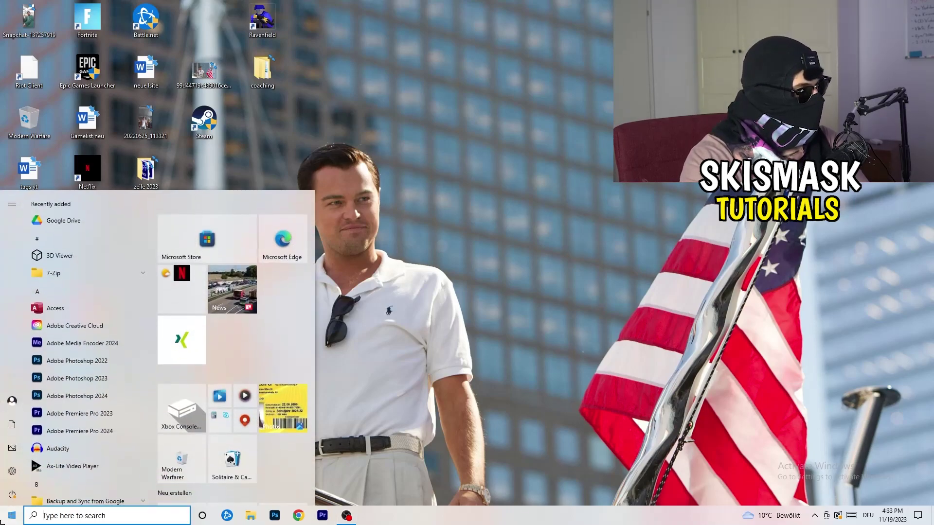
{"action": "left_click", "coordinate": [12, 471]}
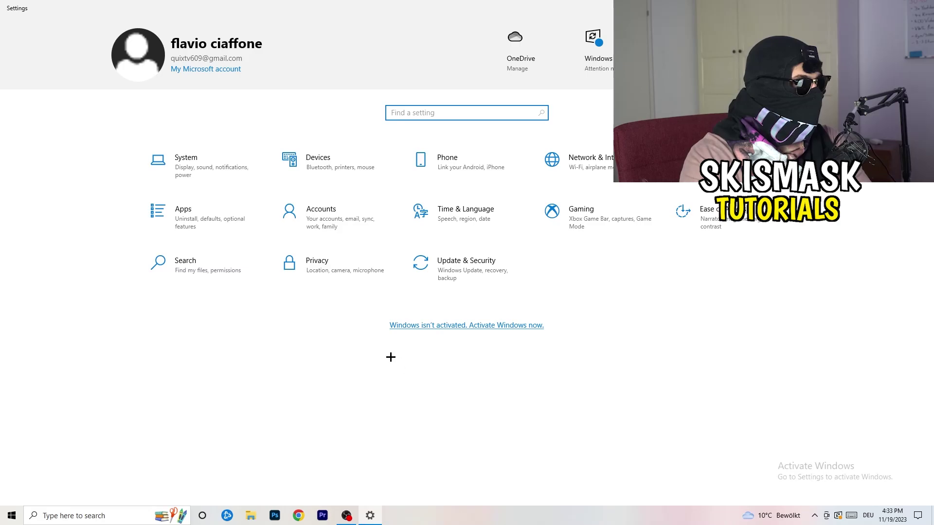
On the Display page, leave scaling at 100% (Recommended), then go back to Settings home.
{"action": "left_click", "coordinate": [204, 177]}
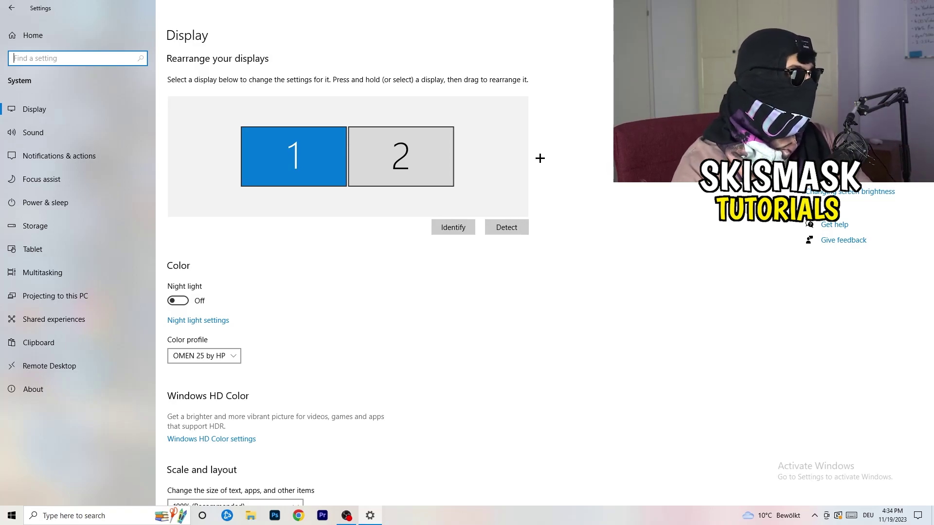
{"action": "scroll", "coordinate": [311, 240], "scroll_direction": "down", "scroll_amount": 4}
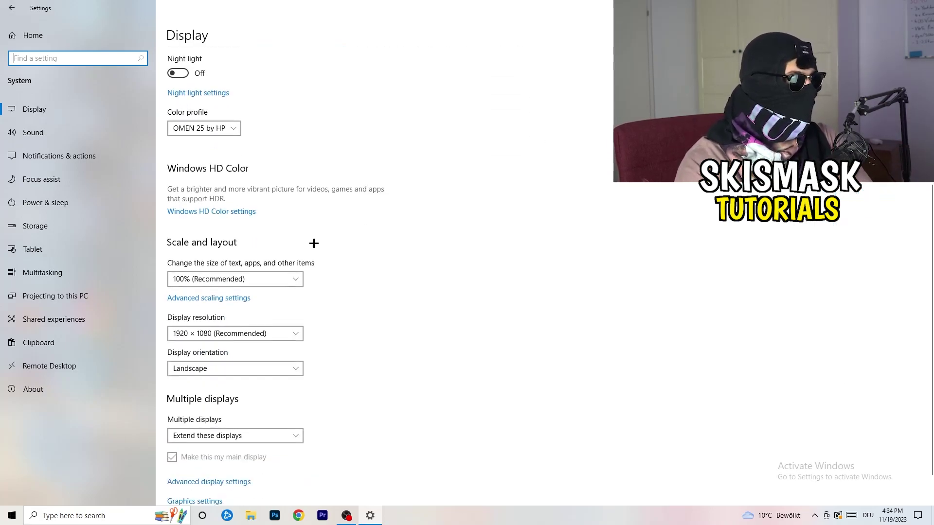
{"action": "left_click", "coordinate": [267, 127]}
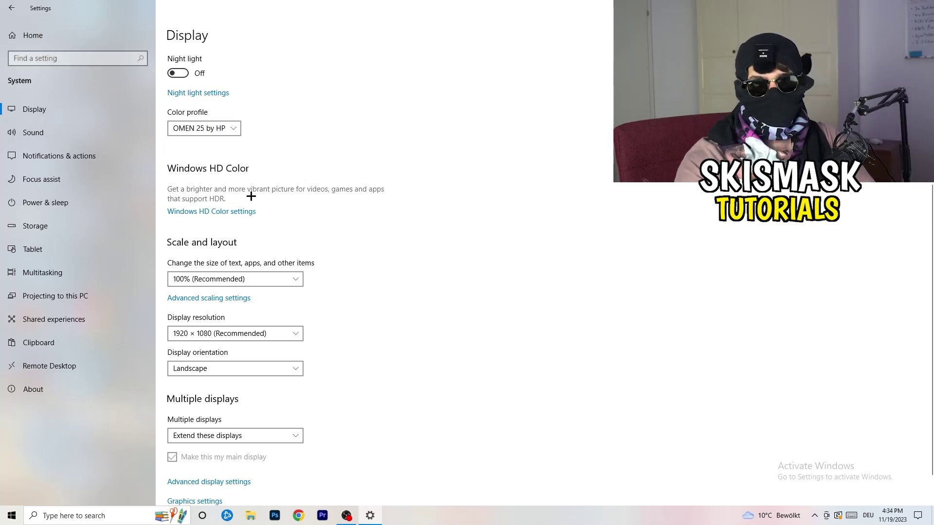
{"action": "scroll", "coordinate": [204, 209], "scroll_direction": "down", "scroll_amount": 1}
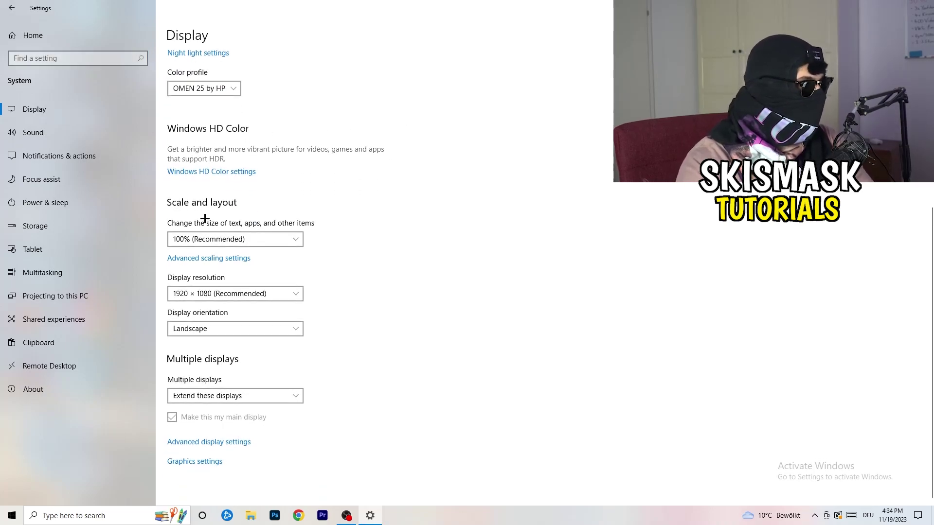
{"action": "left_click", "coordinate": [287, 238]}
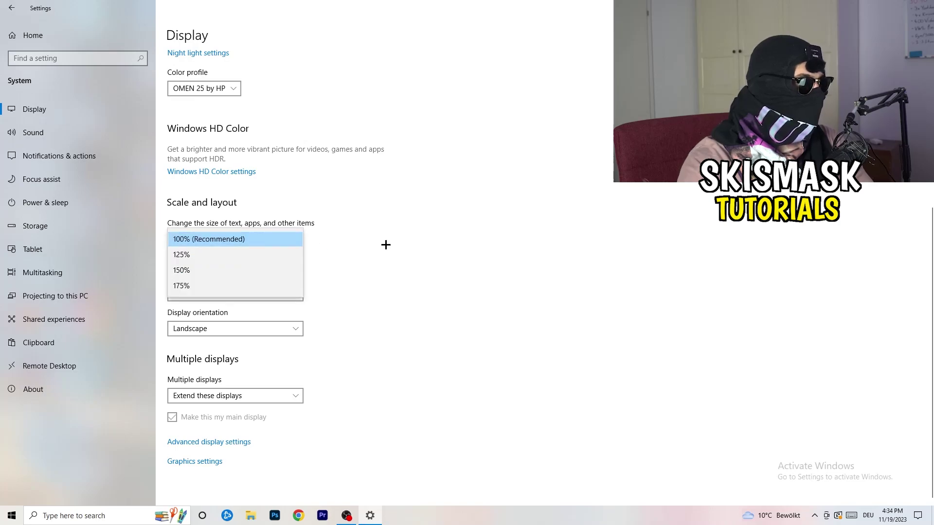
{"action": "left_click", "coordinate": [455, 228]}
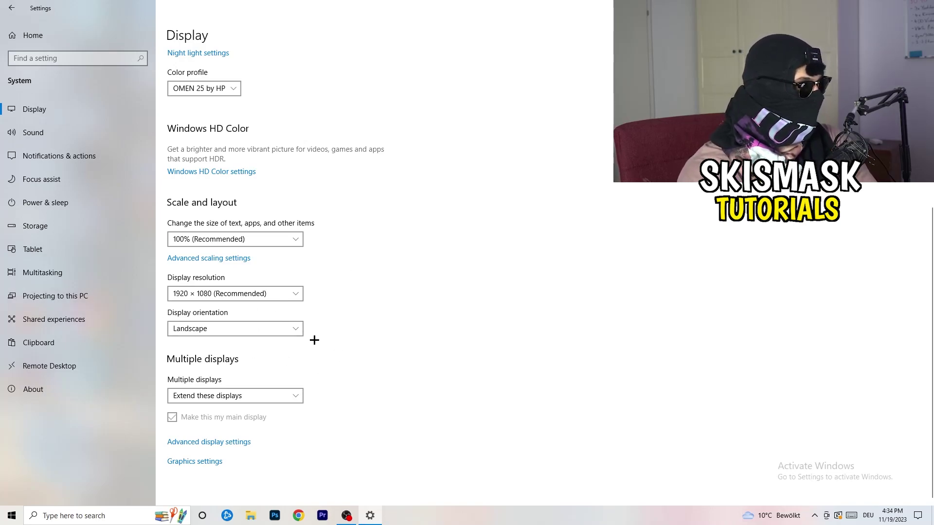
{"action": "left_click", "coordinate": [11, 7]}
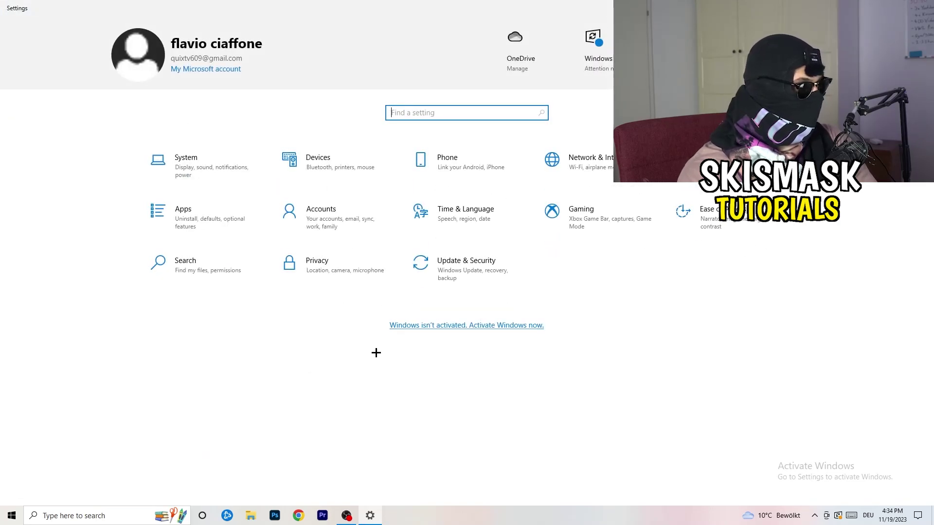
Open the Xbox Game Bar settings and confirm Game Bar is Off.
{"action": "left_click", "coordinate": [618, 229]}
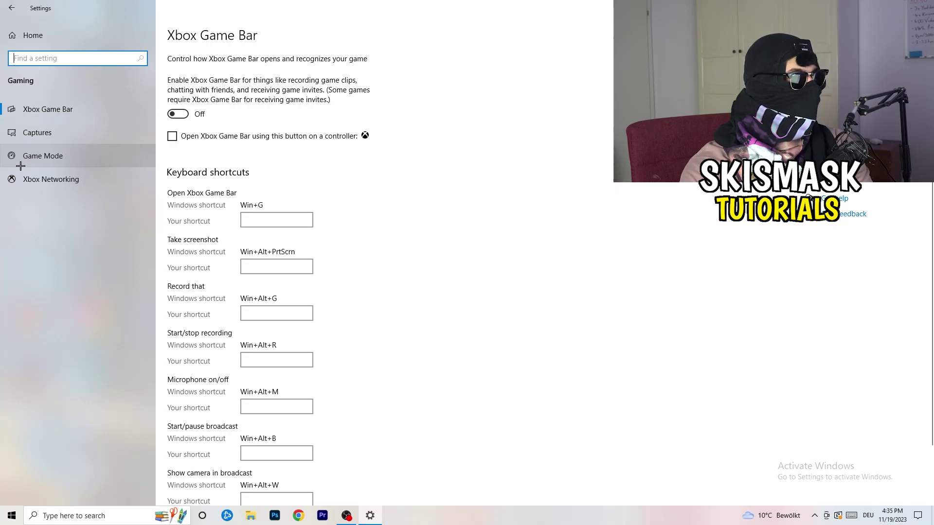
View the Game Mode page, leaving Game Mode on, then close Settings with Alt+F4.
{"action": "left_click", "coordinate": [55, 155]}
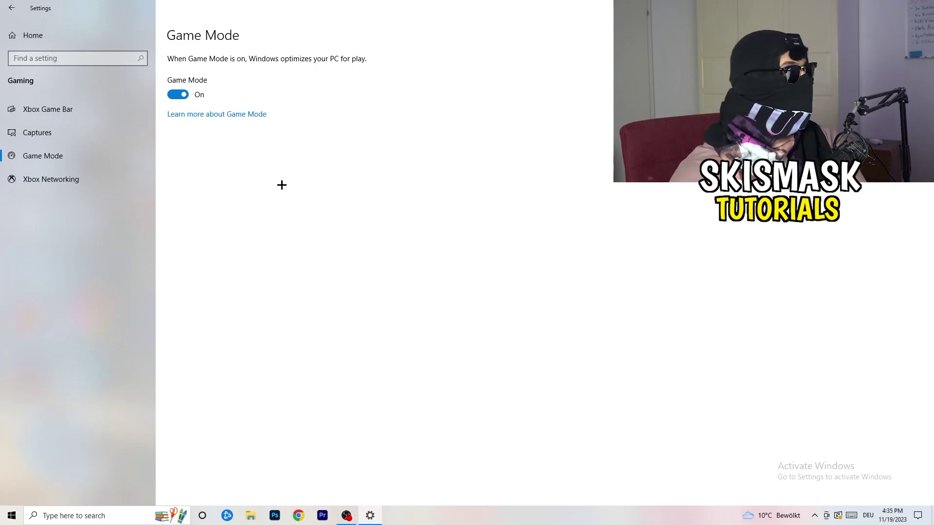
{"action": "key", "text": "alt+F4"}
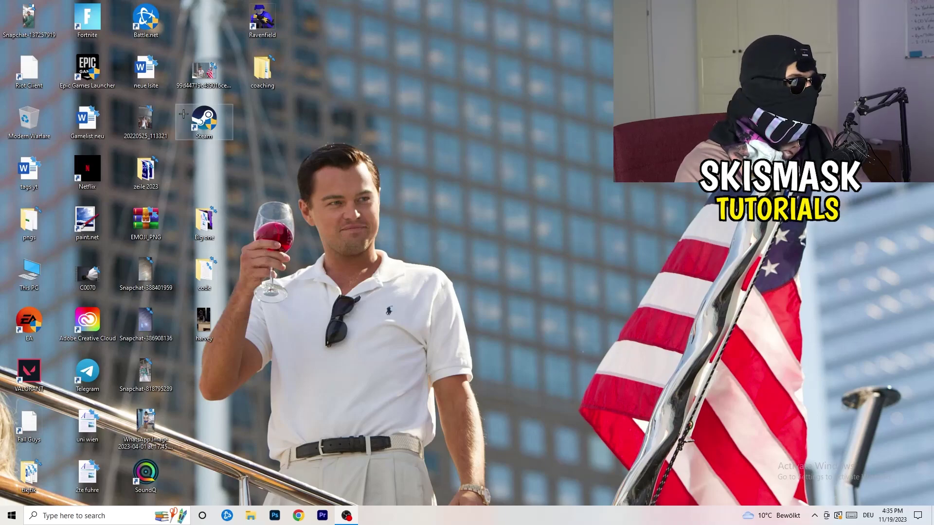
In the Steam shortcut's Properties, enable Windows 8 compatibility mode and Run as administrator, then click OK.
{"action": "left_click_drag", "start_coordinate": [209, 122], "coordinate": [495, 199]}
{"action": "right_click", "coordinate": [499, 169]}
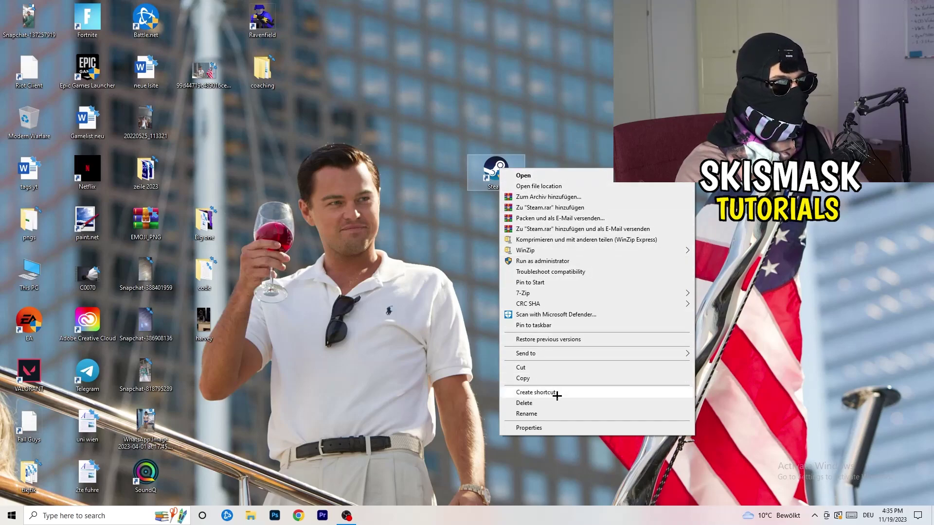
{"action": "left_click", "coordinate": [562, 428]}
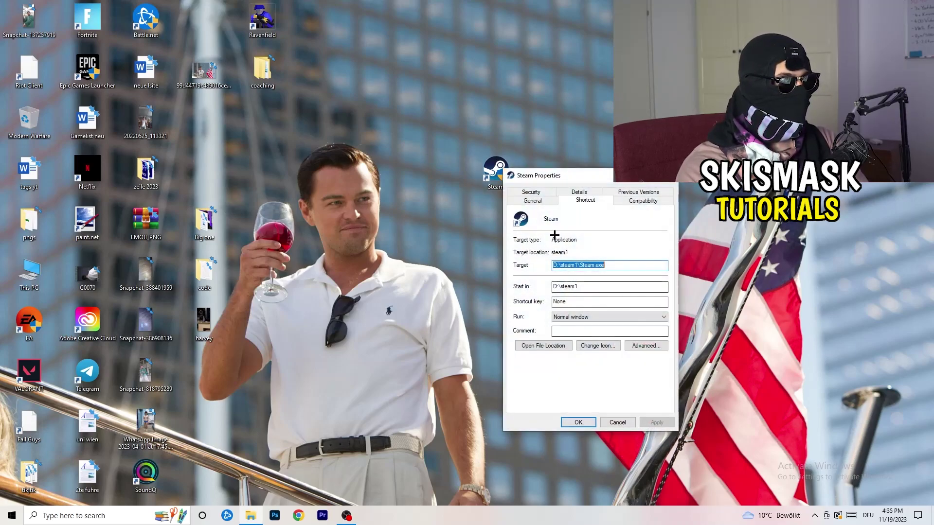
{"action": "left_click_drag", "start_coordinate": [550, 183], "coordinate": [411, 90]}
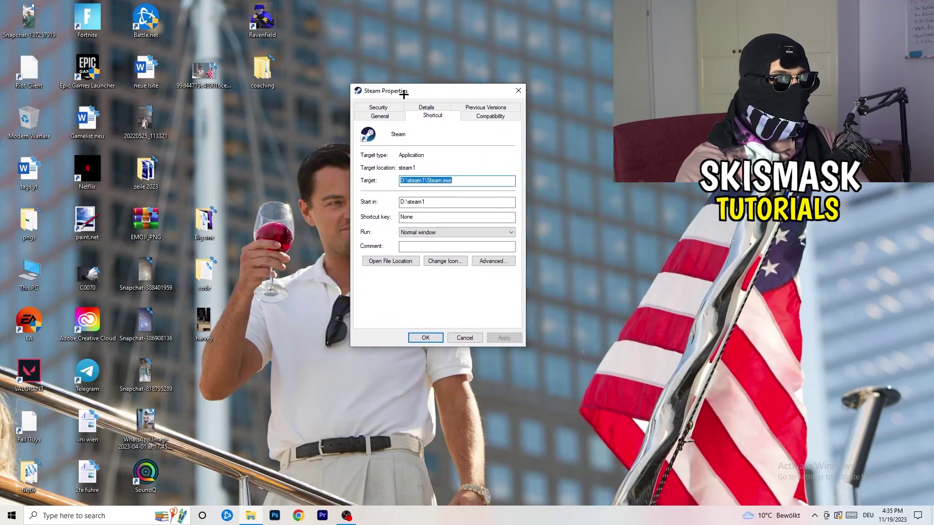
{"action": "left_click", "coordinate": [498, 116]}
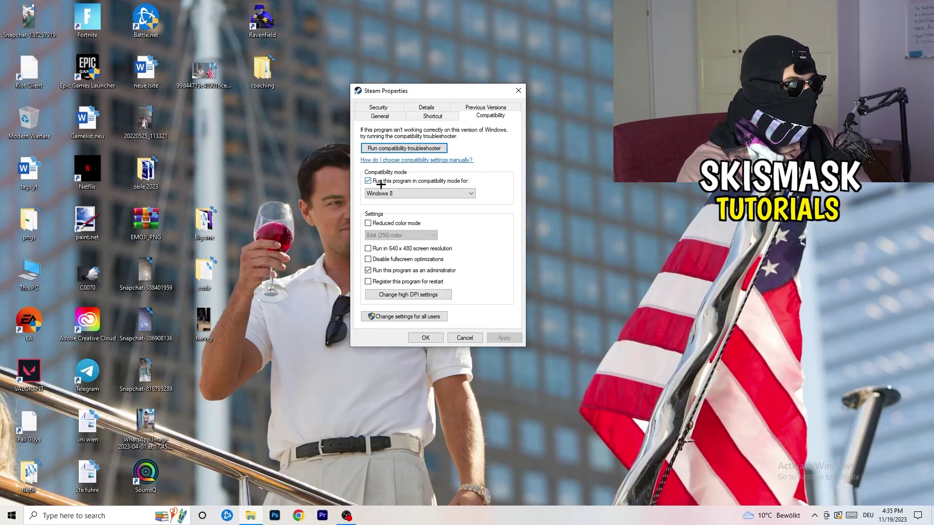
{"action": "left_click", "coordinate": [440, 192]}
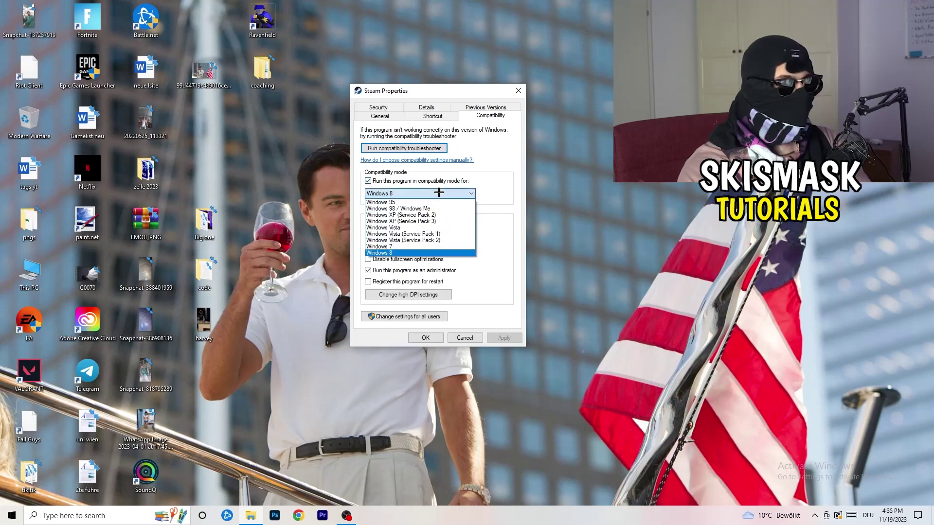
{"action": "left_click", "coordinate": [519, 186]}
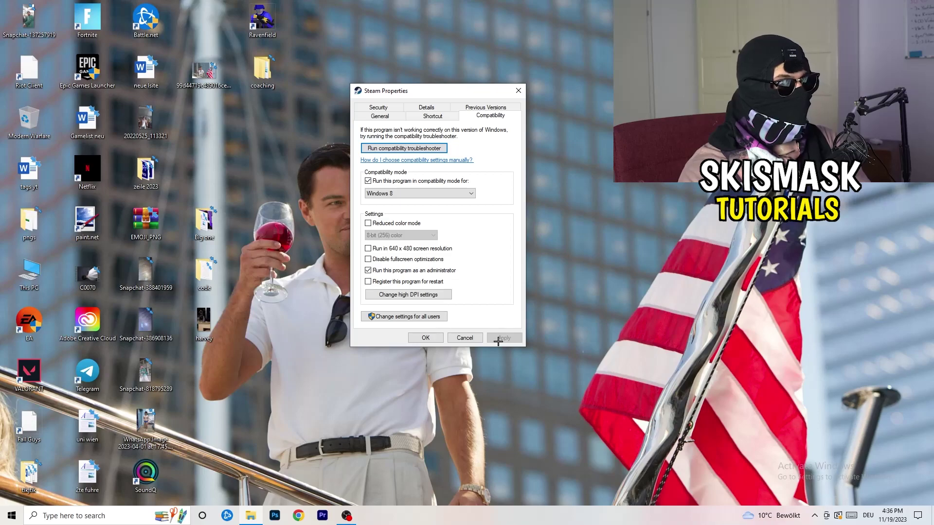
{"action": "left_click", "coordinate": [425, 337]}
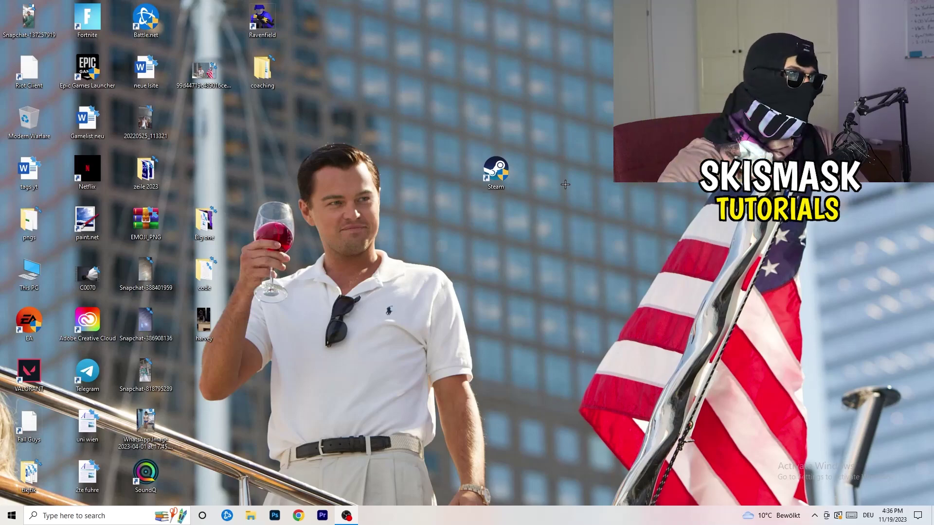
Verify the Steam shortcut's Compatibility tab, then drag the Steam icon back into the desktop icon grid.
{"action": "left_click_drag", "start_coordinate": [508, 182], "coordinate": [449, 182]}
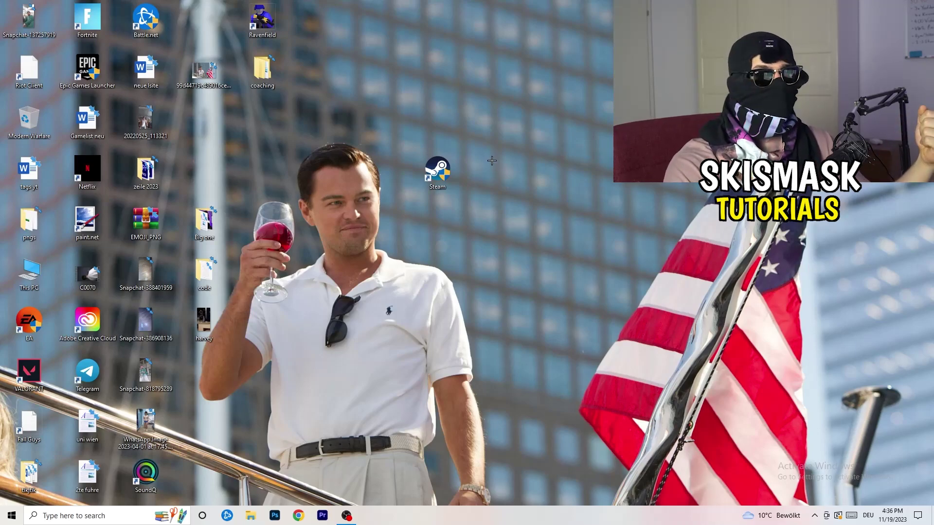
{"action": "left_click_drag", "start_coordinate": [447, 172], "coordinate": [336, 166]}
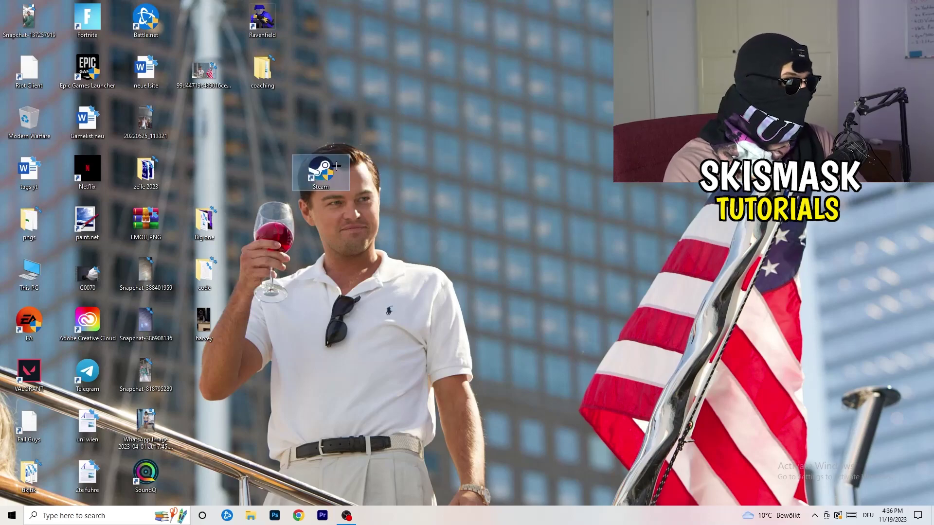
{"action": "right_click", "coordinate": [322, 168]}
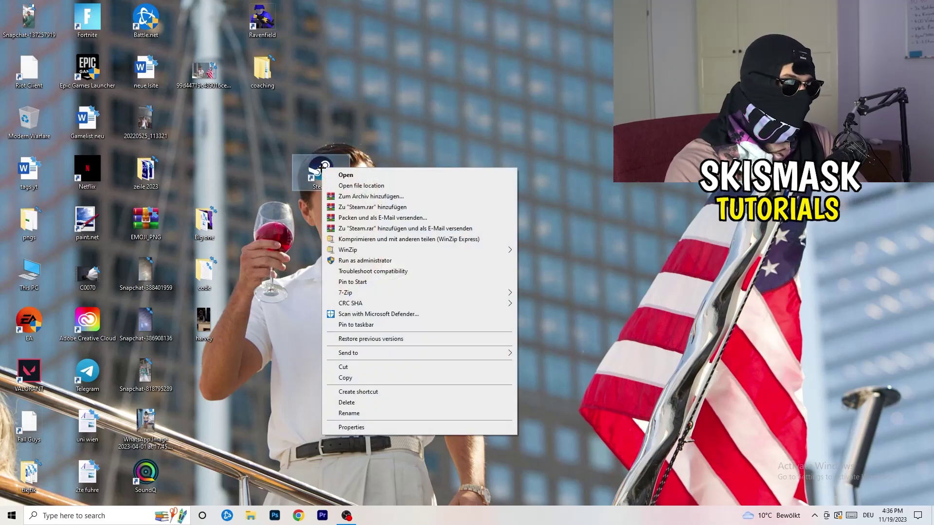
{"action": "left_click", "coordinate": [352, 427]}
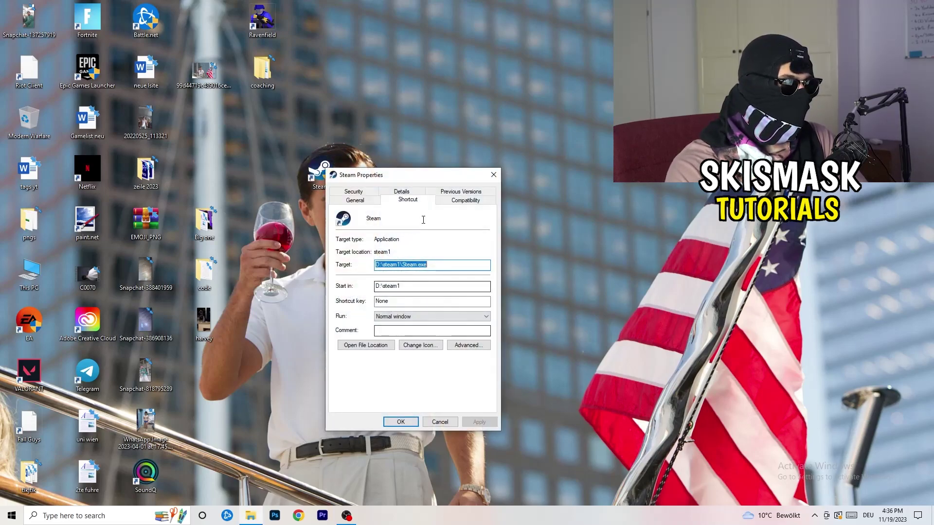
{"action": "left_click", "coordinate": [461, 198]}
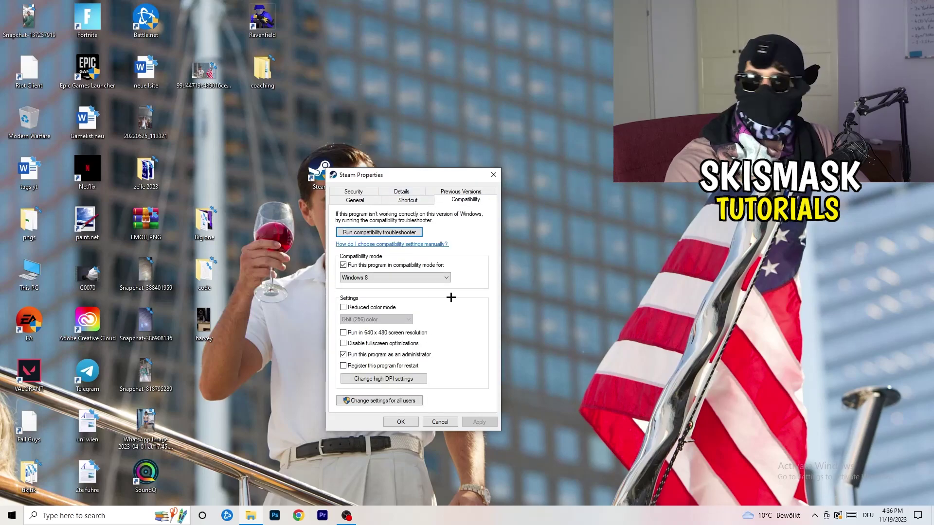
{"action": "left_click", "coordinate": [494, 175]}
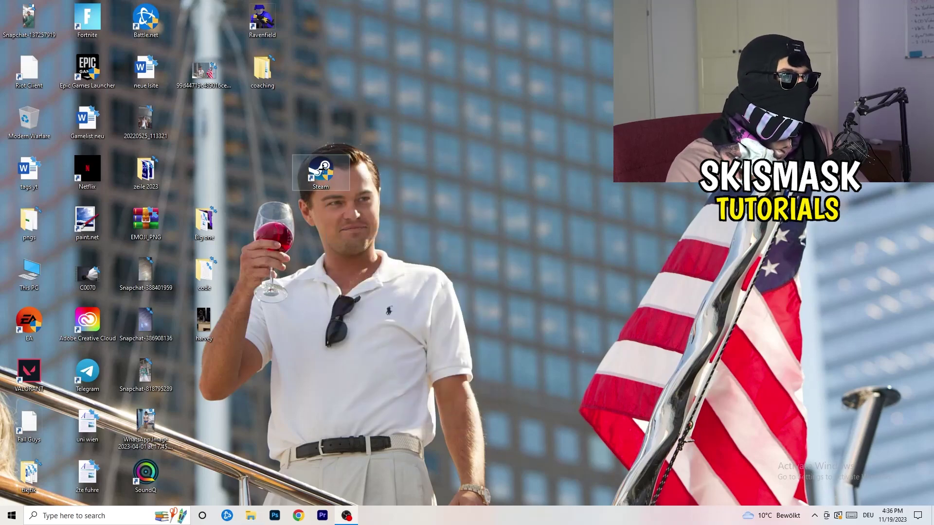
{"action": "left_click_drag", "start_coordinate": [321, 173], "coordinate": [204, 118]}
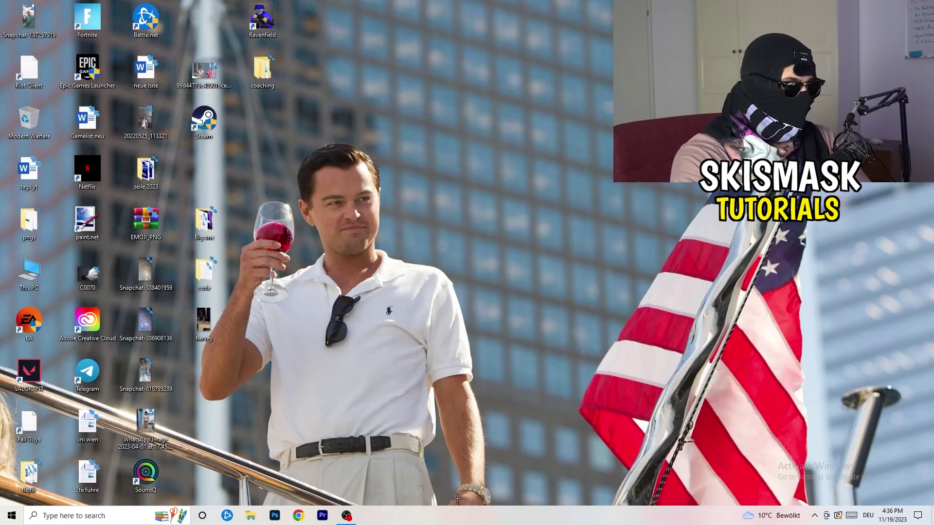
{"action": "left_click_drag", "start_coordinate": [459, 513], "coordinate": [534, 521]}
Open Task Manager from the taskbar menu and maximize its window.
{"action": "right_click", "coordinate": [497, 517]}
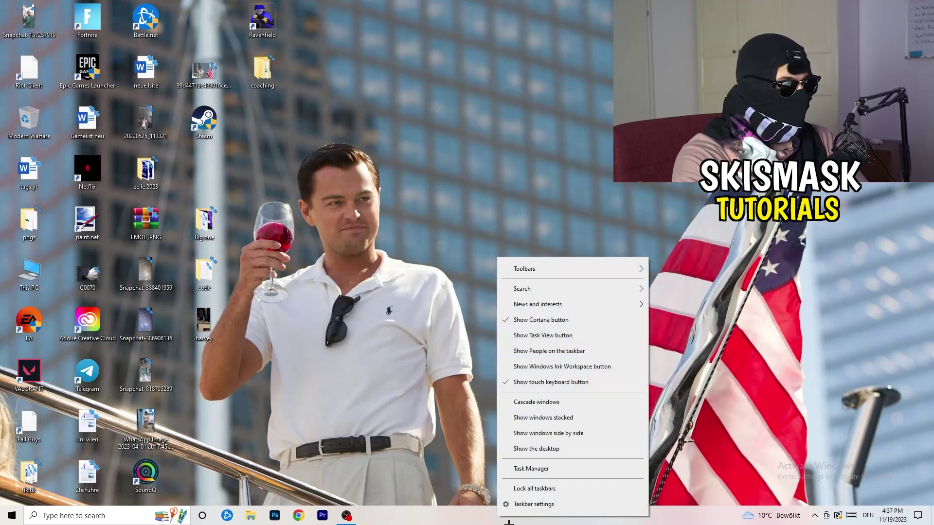
{"action": "left_click", "coordinate": [541, 469]}
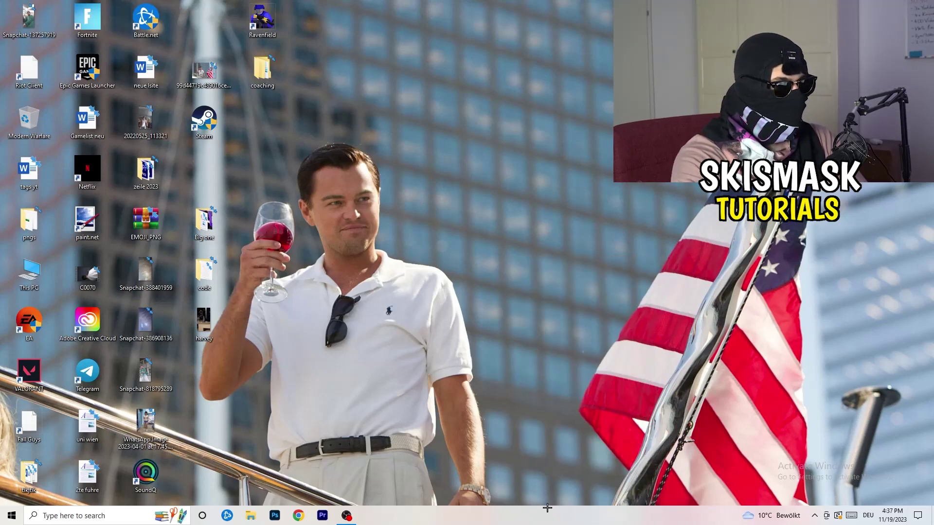
{"action": "left_click", "coordinate": [539, 19]}
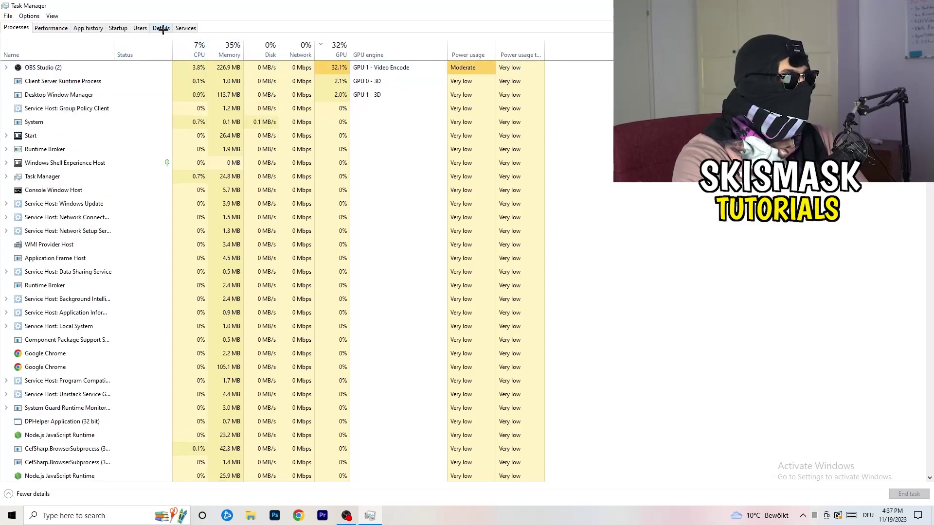
On the Details tab, view the Set priority options for Creative Cloud UI Helper, then dismiss them.
{"action": "left_click", "coordinate": [161, 28]}
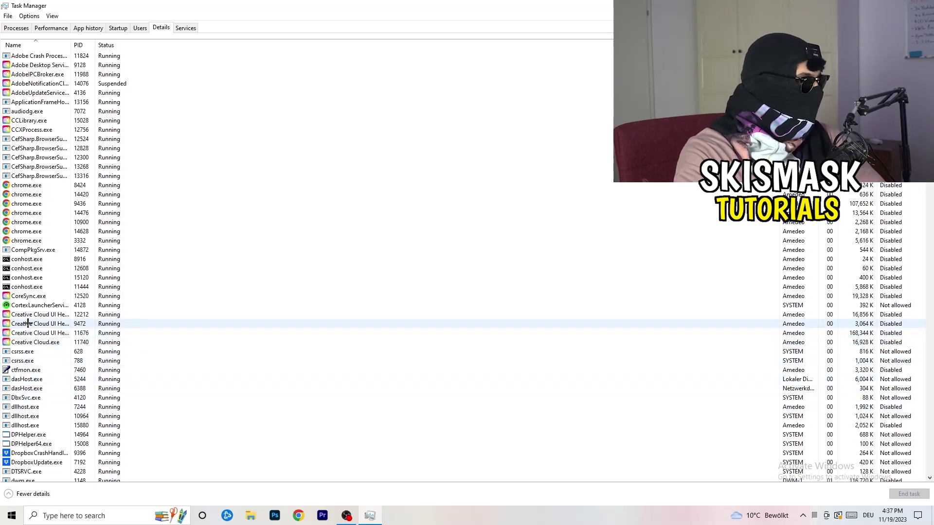
{"action": "right_click", "coordinate": [27, 324]}
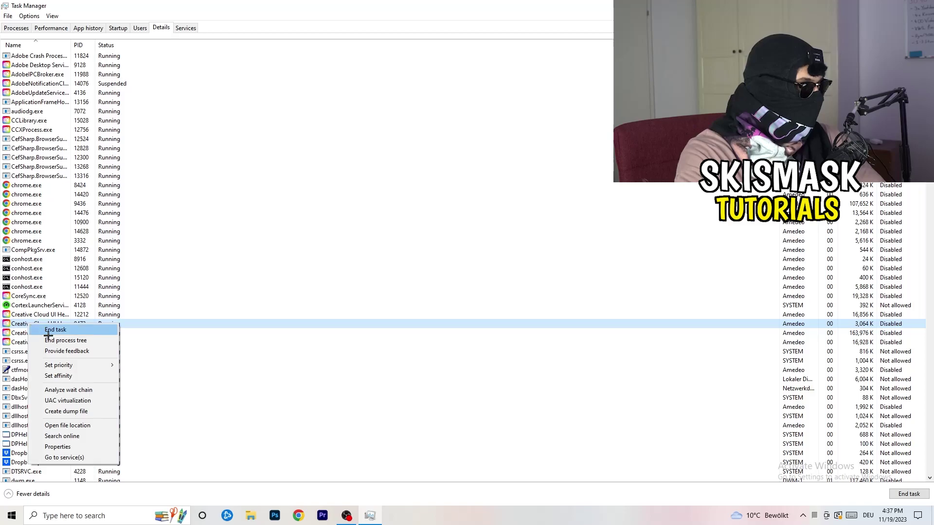
{"action": "mouse_move", "coordinate": [58, 365]}
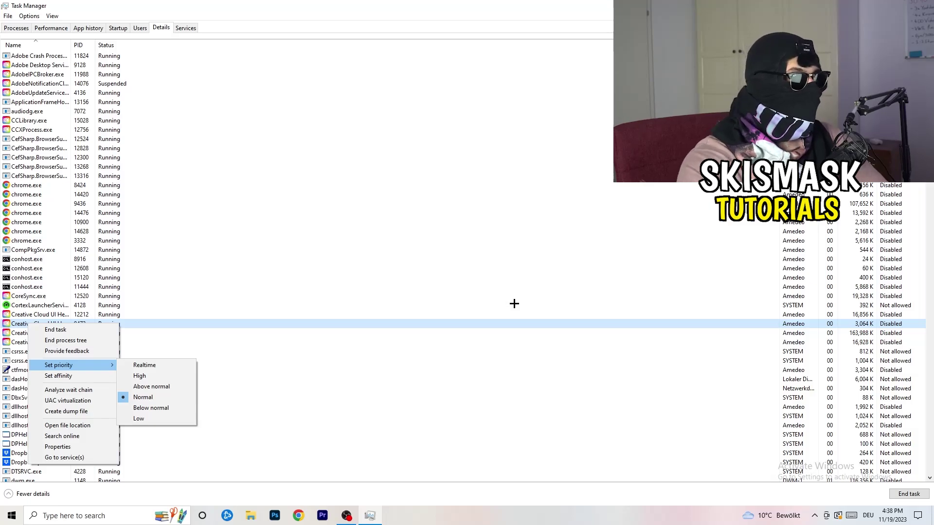
{"action": "key", "text": "Escape"}
{"action": "key", "text": "alt+F4"}
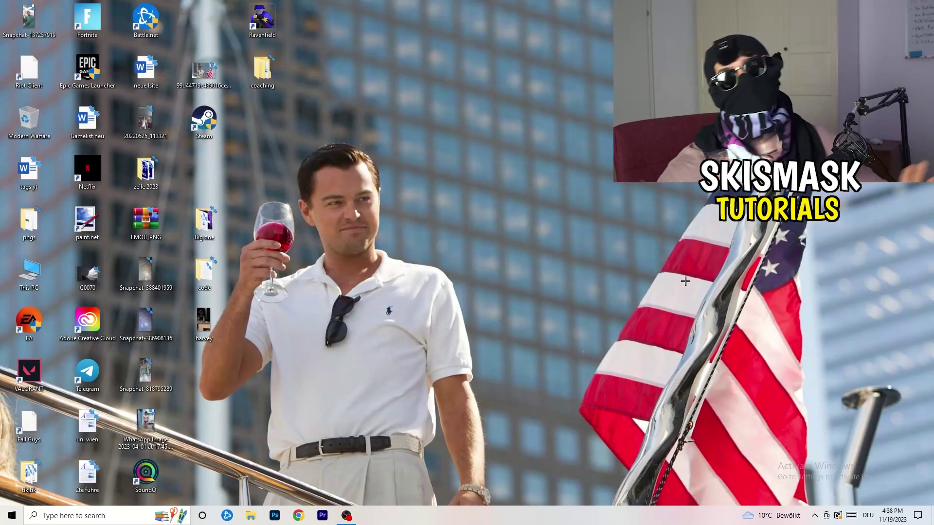